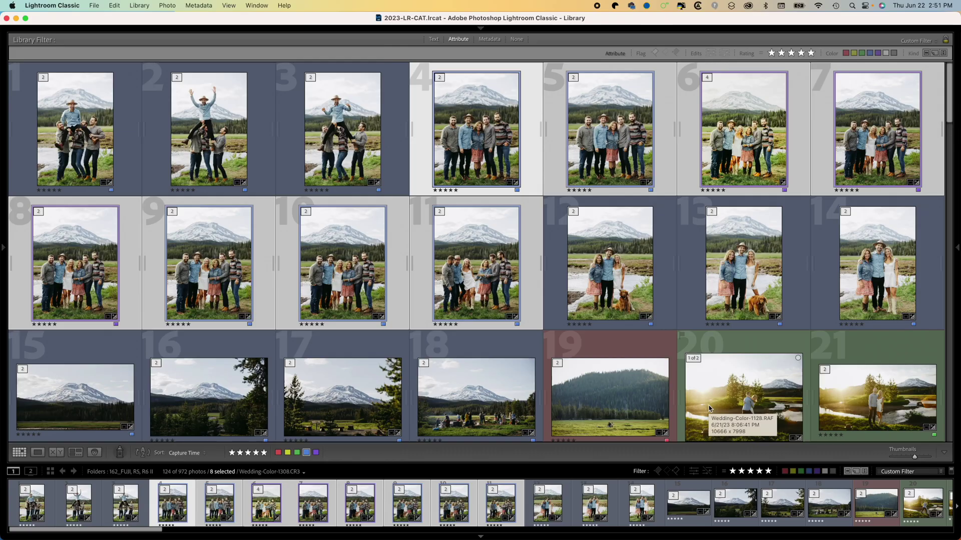
- Sync the active photo's edits to all eight selected photos, leaving Masking, Crop, Transform and Healing unchecked
key("super+shift+s")
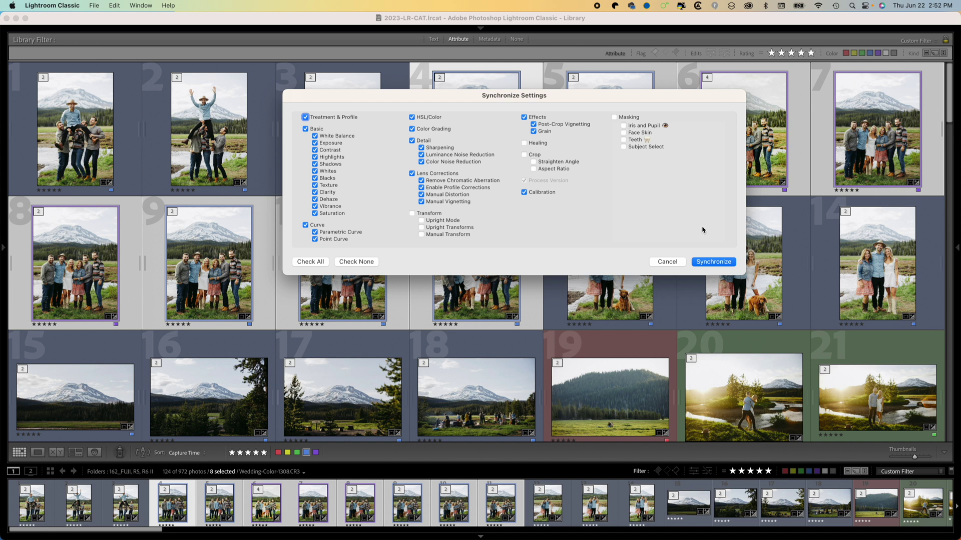
left_click(713, 263)
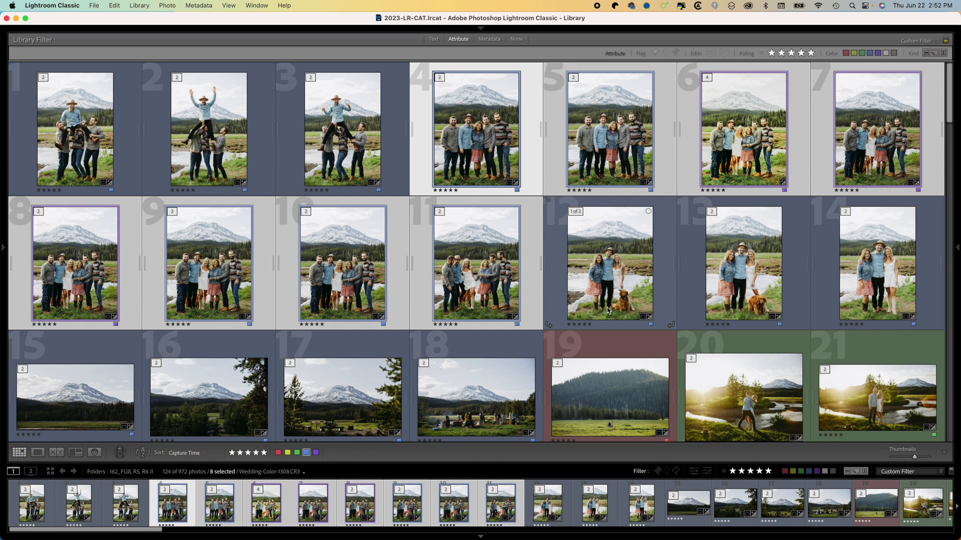
- Switch to Develop and lower the group photo's Exposure to −0.95
key("d")
left_click_drag(863, 170, 852, 172)
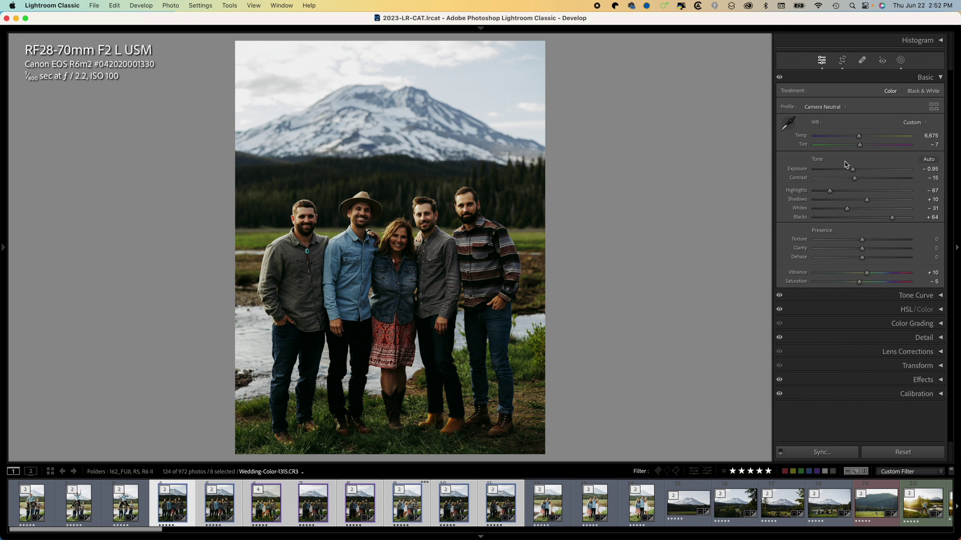
- Reset the photo's Exposure slider back to 0.00
double_click(804, 171)
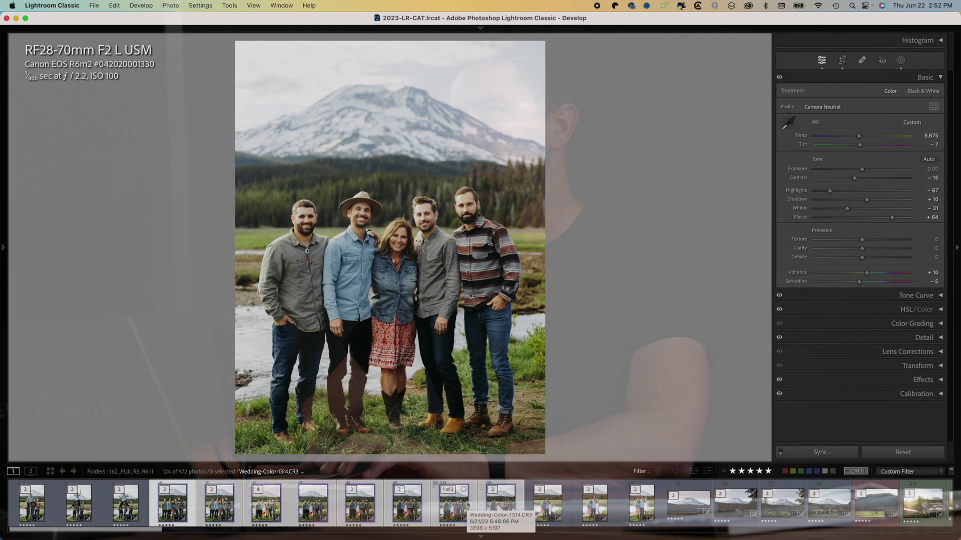
- Select photos 1–3 in the grid, open them in Develop, and sync photo 3's settings across them
key("g")
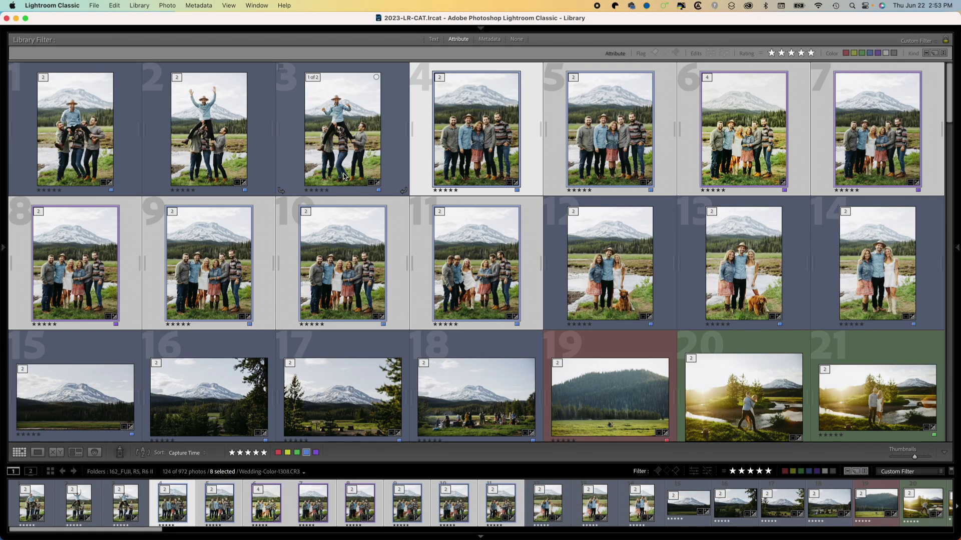
left_click(341, 180)
left_click(47, 80, "shift")
key("d")
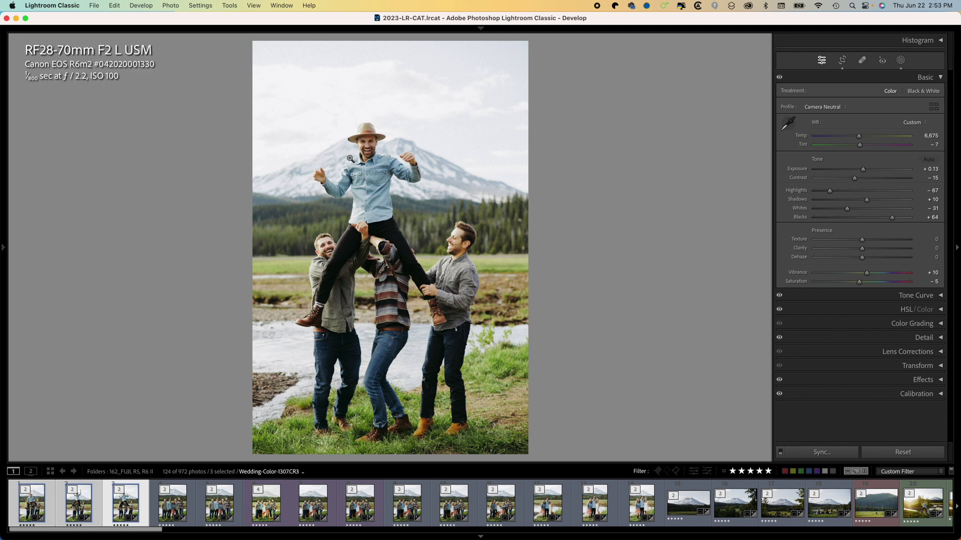
key("super+alt+s")
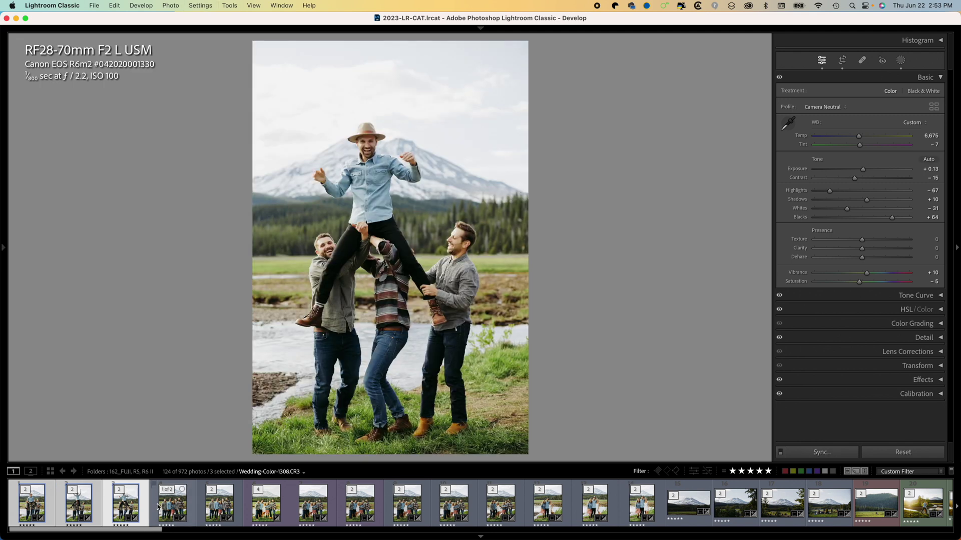
key("super+Left")
key("super+Left")
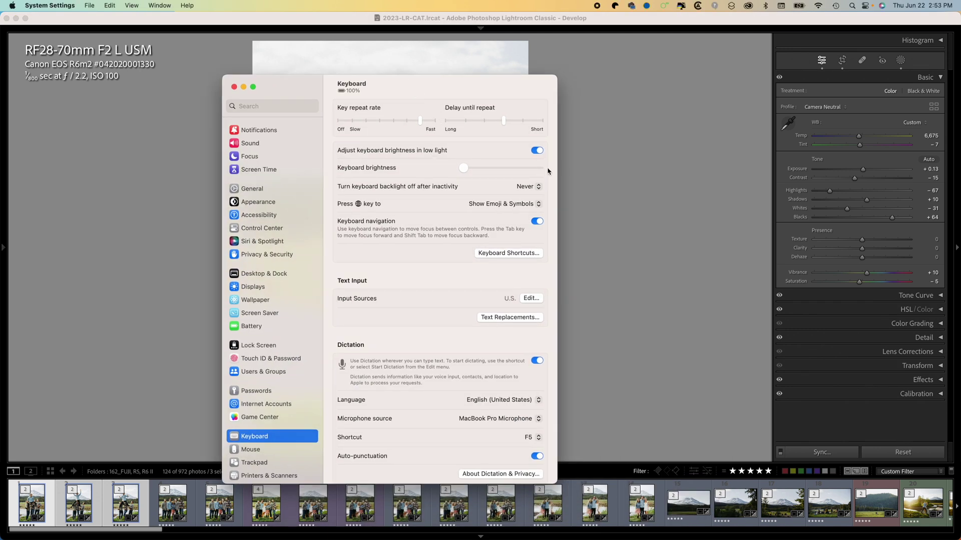
- Show App Shortcuts, expand Adobe Lightroom Classic's shortcuts, and start adding a new one
left_click(500, 255)
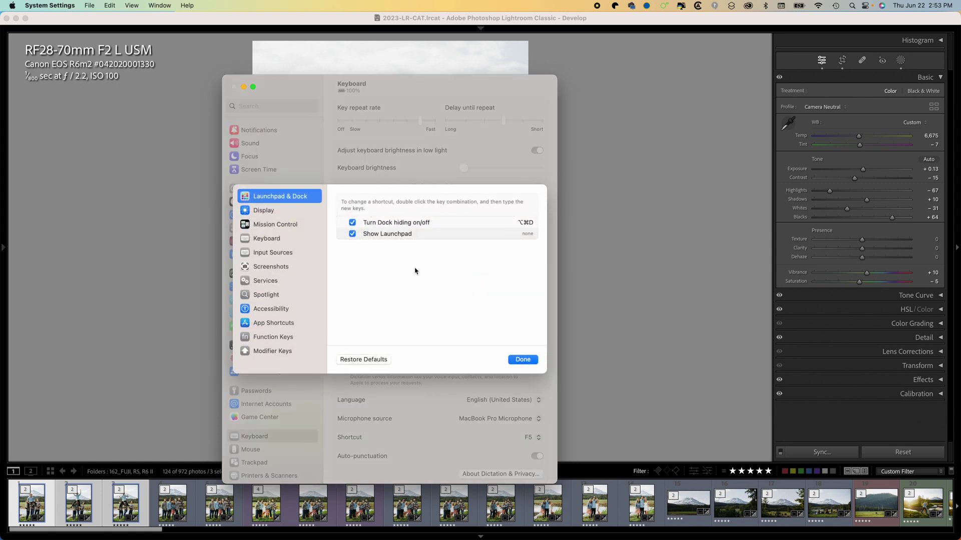
left_click(256, 325)
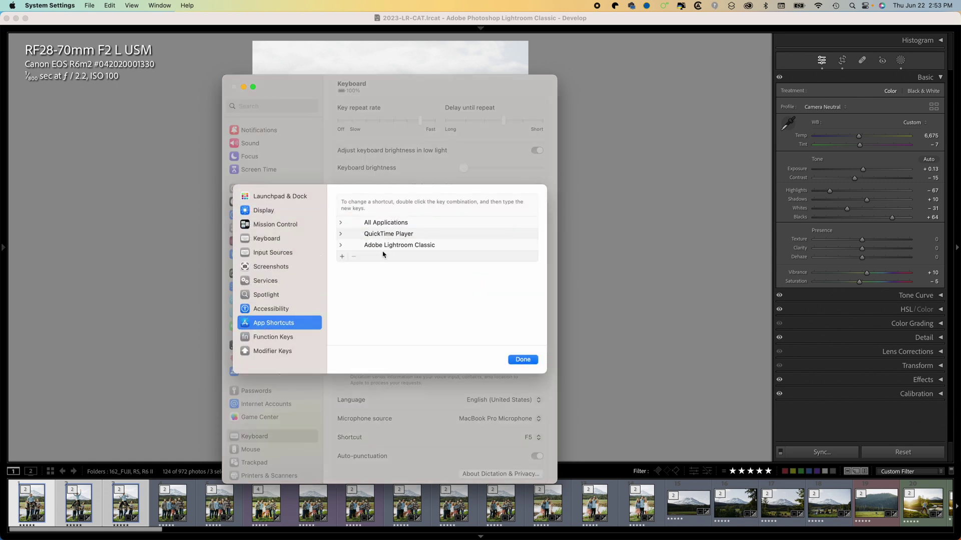
left_click(342, 246)
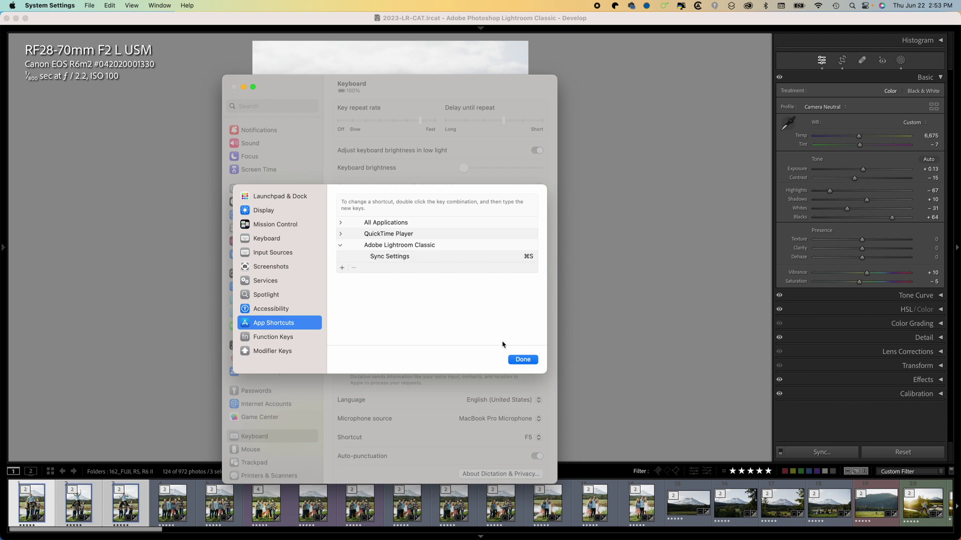
left_click(343, 269)
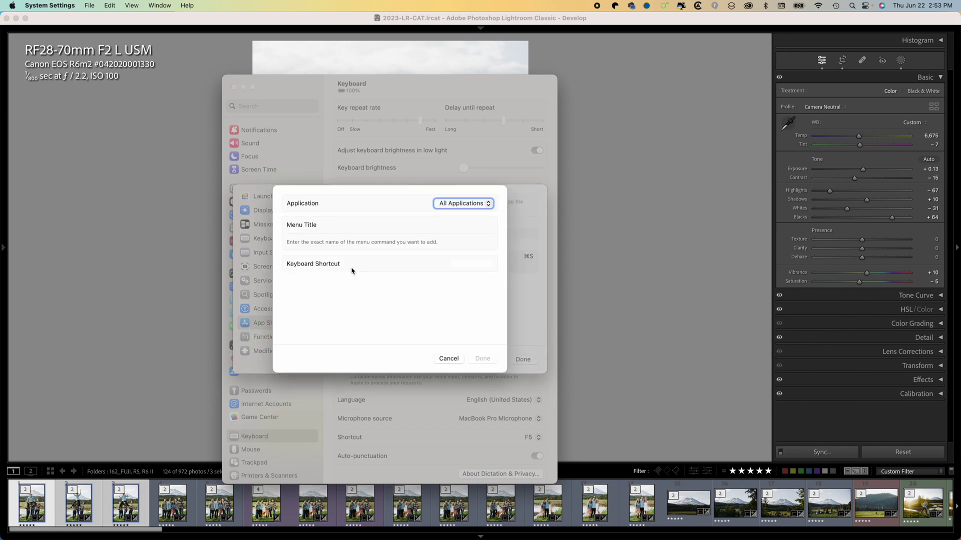
- Set the new shortcut's application to Adobe Lightroom Classic, found by searching 'lightroom'
left_click(467, 205)
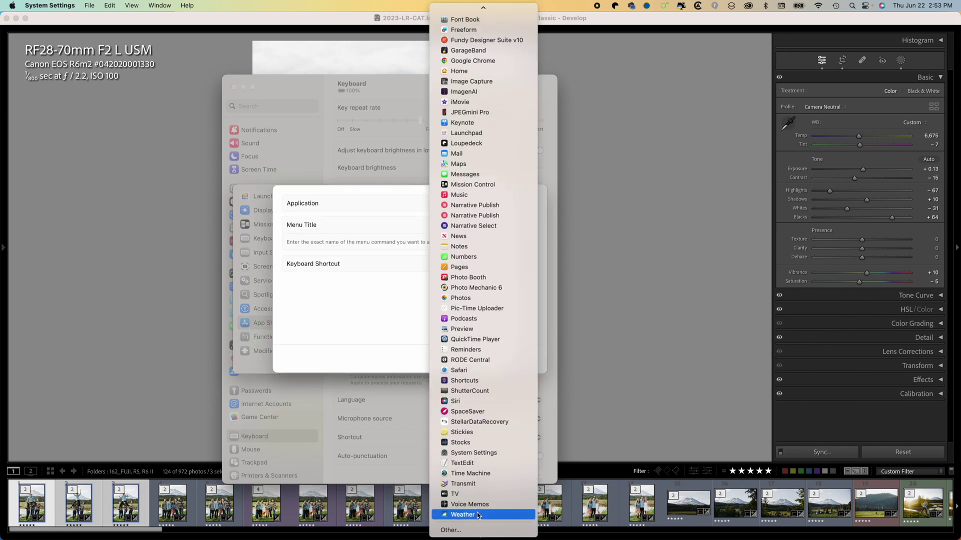
left_click(473, 531)
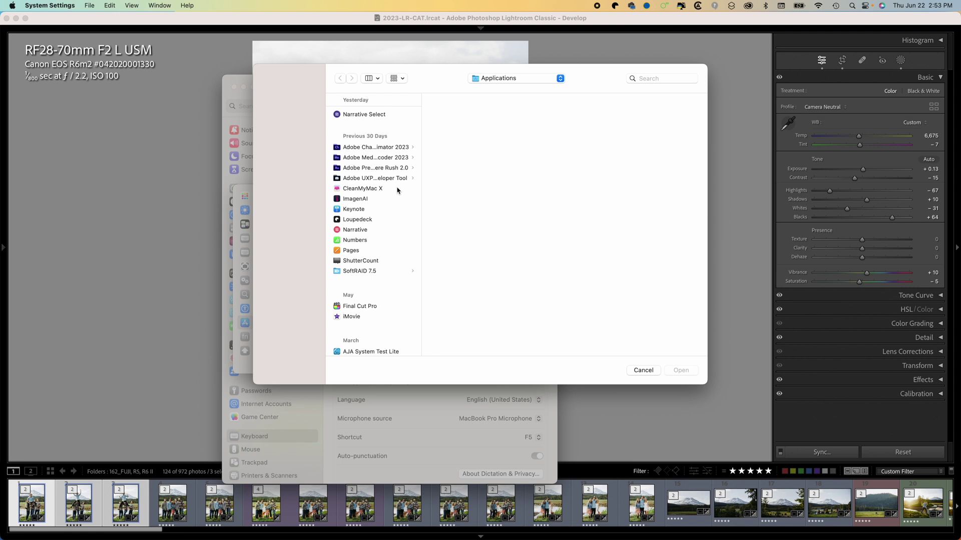
left_click(655, 79)
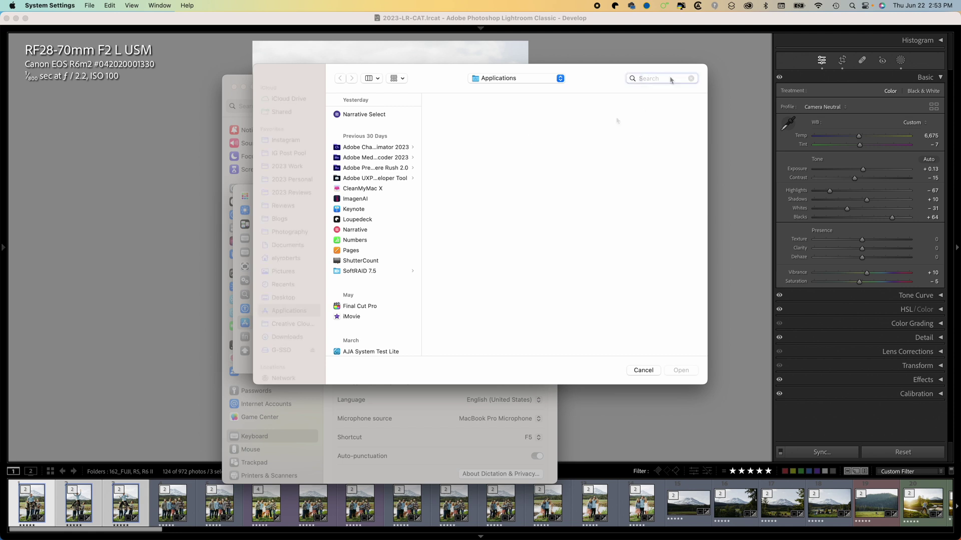
type("li")
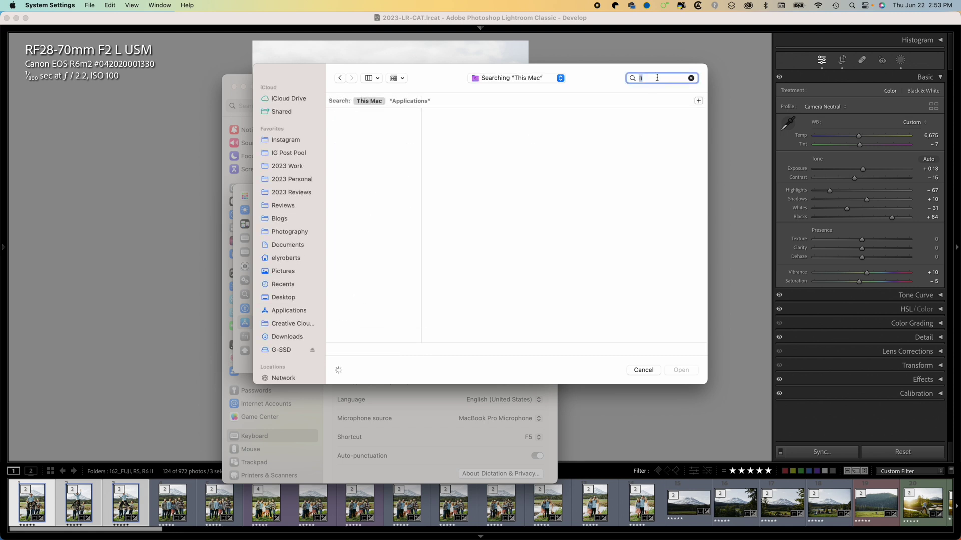
type("ghtroom")
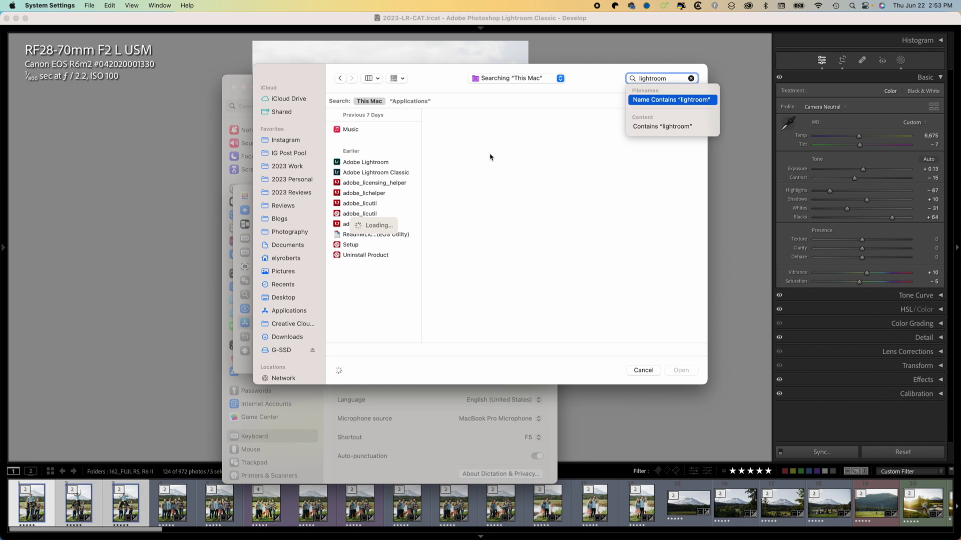
left_click(400, 175)
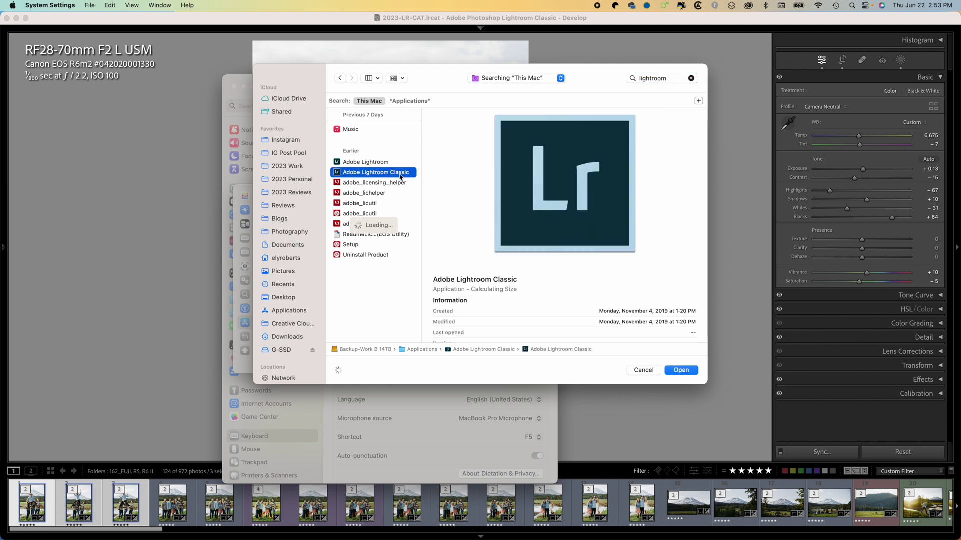
left_click(682, 372)
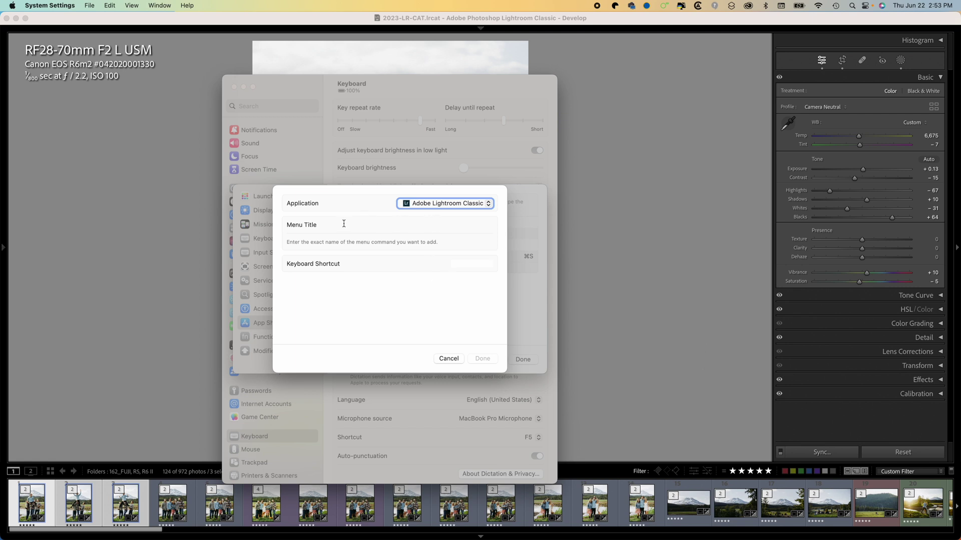
- Enter 'Sync Settings' as the menu title and record Cmd+S as its shortcut
left_click(394, 230)
type("Sync Settings")
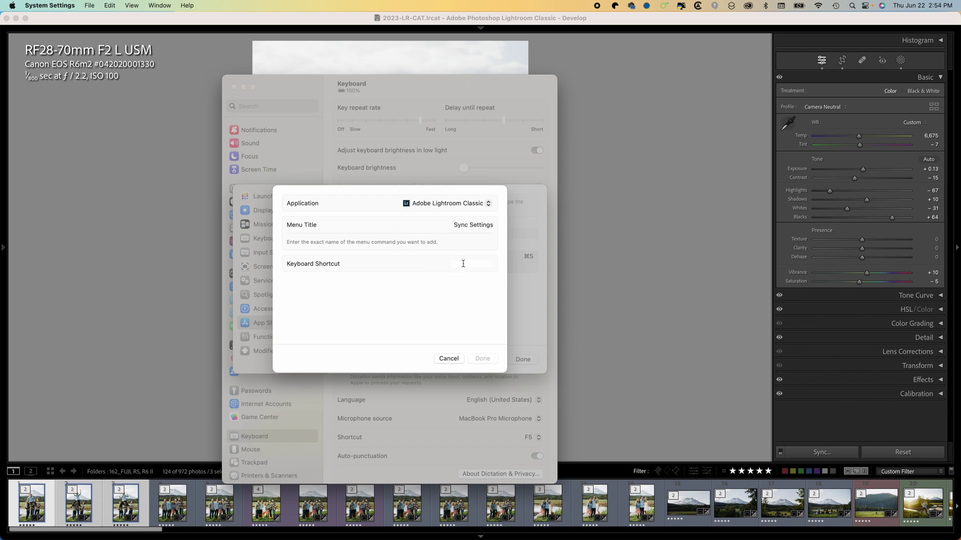
key("super+s")
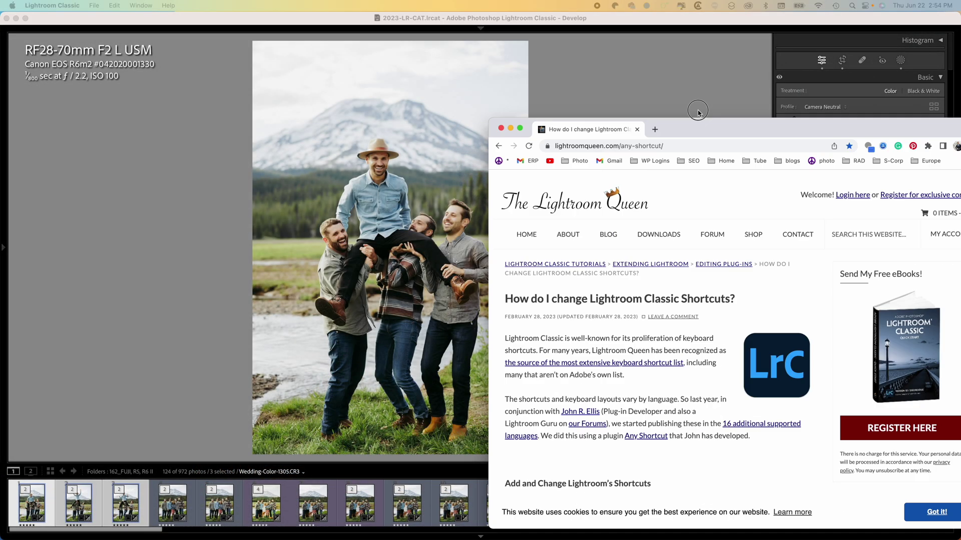
- Centre and scroll the Lightroom Queen shortcuts article, then minimize Chrome
left_click_drag(729, 123, 427, 67)
scroll(419, 320, "down", 5)
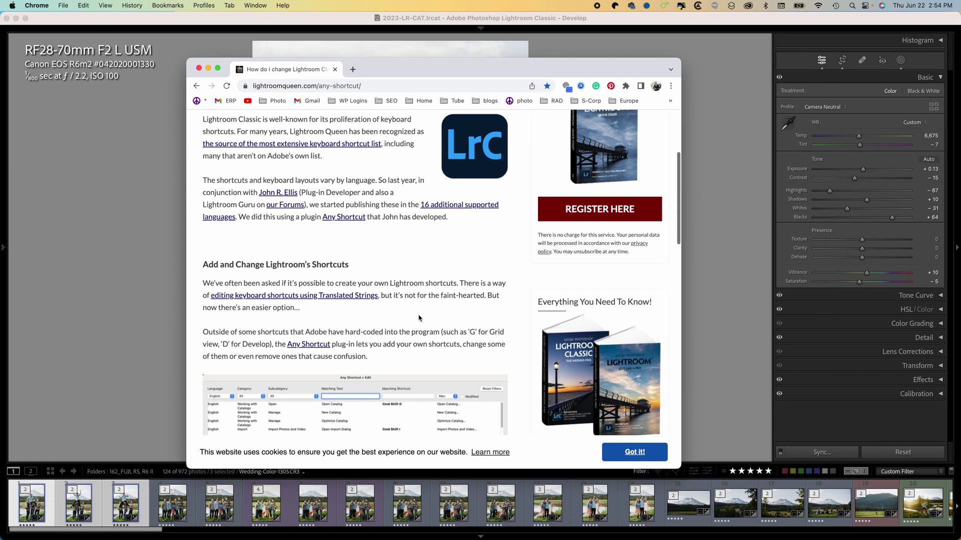
scroll(418, 322, "down", 2)
scroll(405, 341, "down", 2)
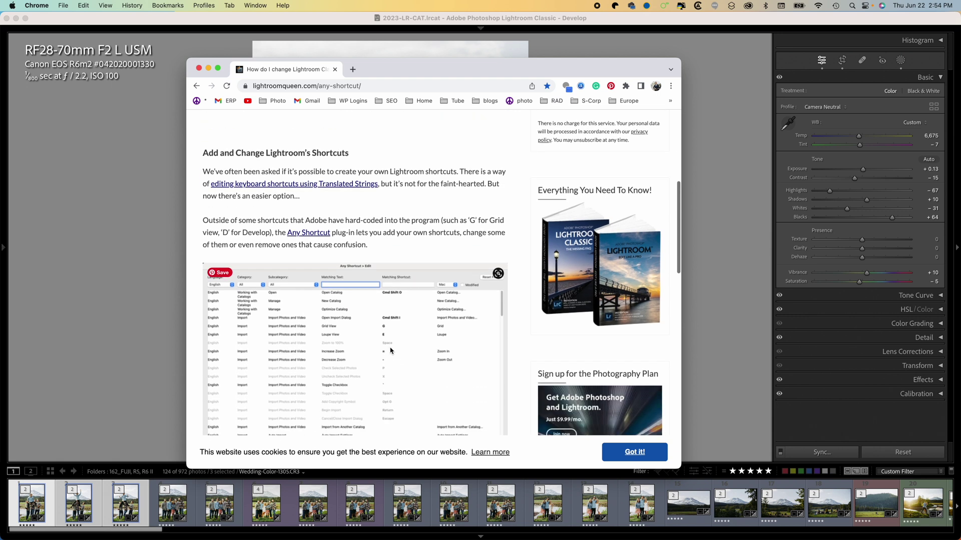
key("super+m")
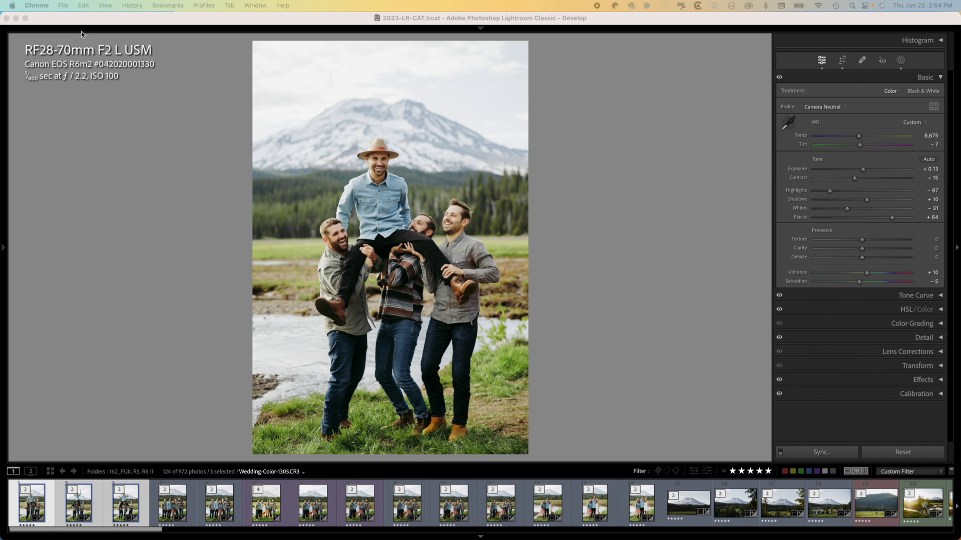
- Run Any Shortcut > Analyze Shortcuts from Lightroom's File > Plug-in Extras menu
left_click(65, 18)
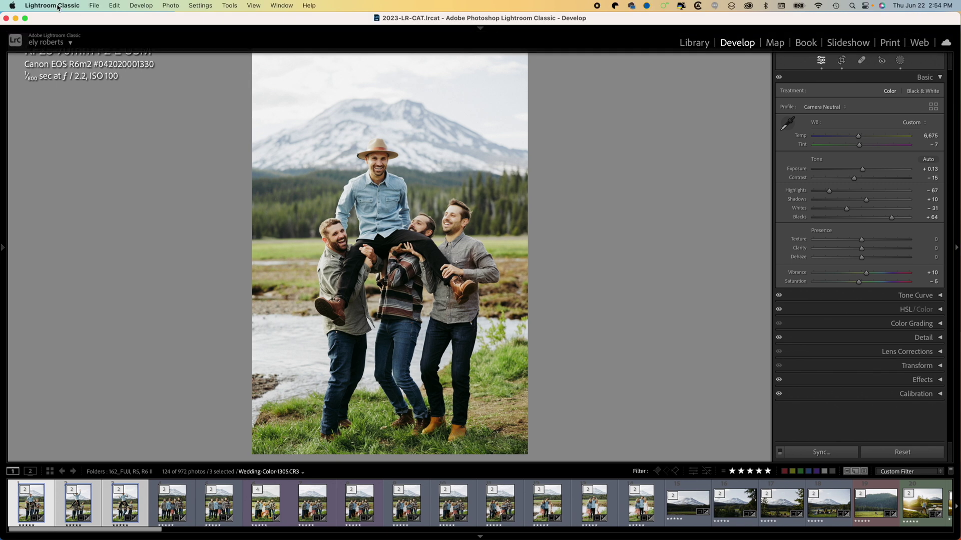
left_click(89, 5)
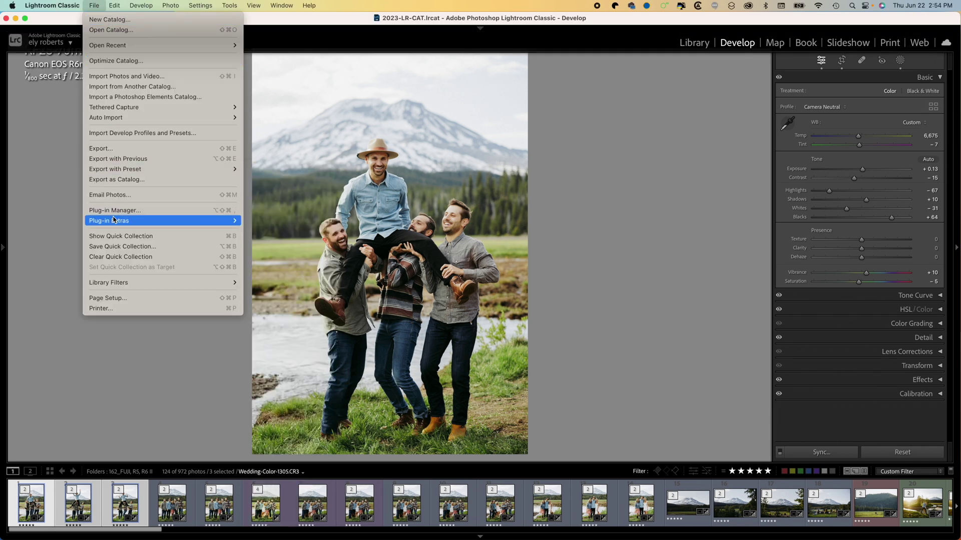
mouse_move(114, 220)
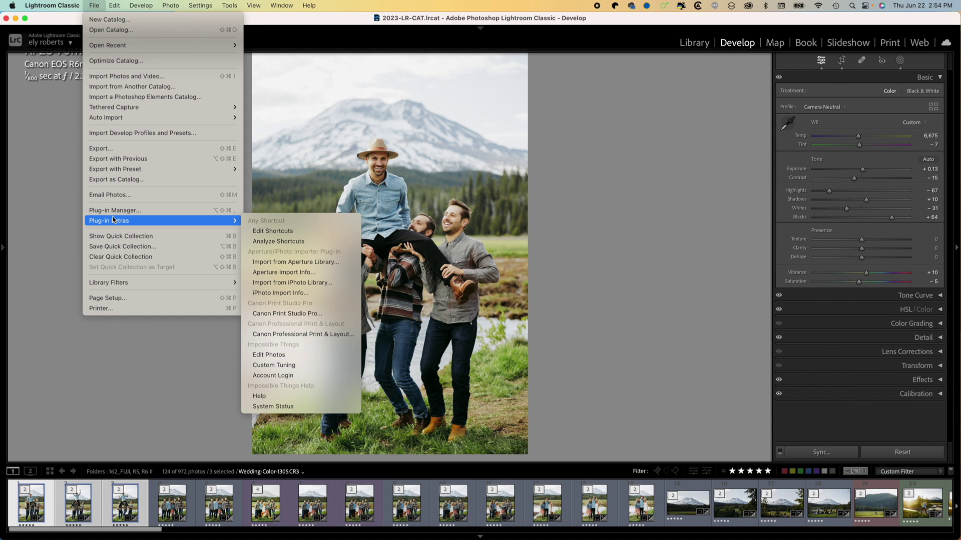
left_click(272, 241)
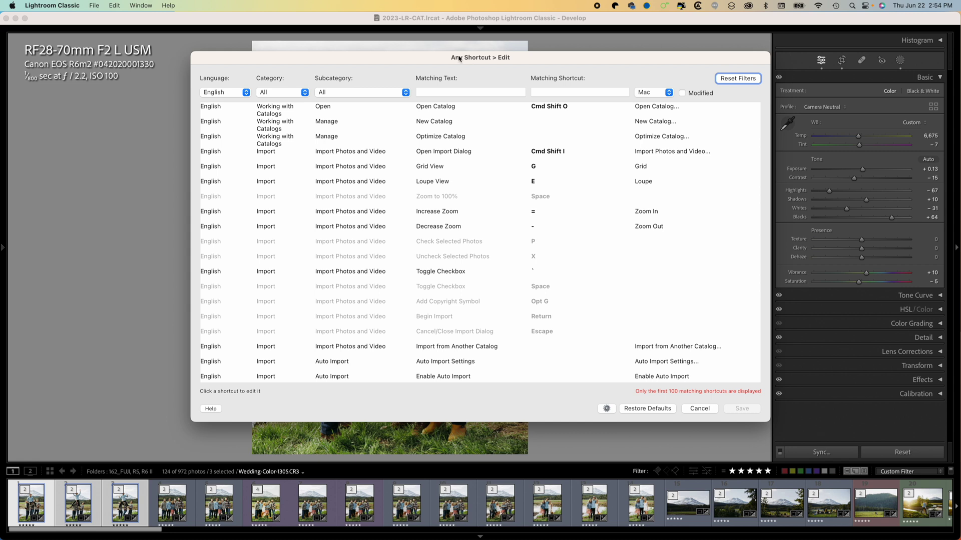
- Filter the shortcut list by 'save' and edit the Save Metadata to File shortcut
left_click(440, 92)
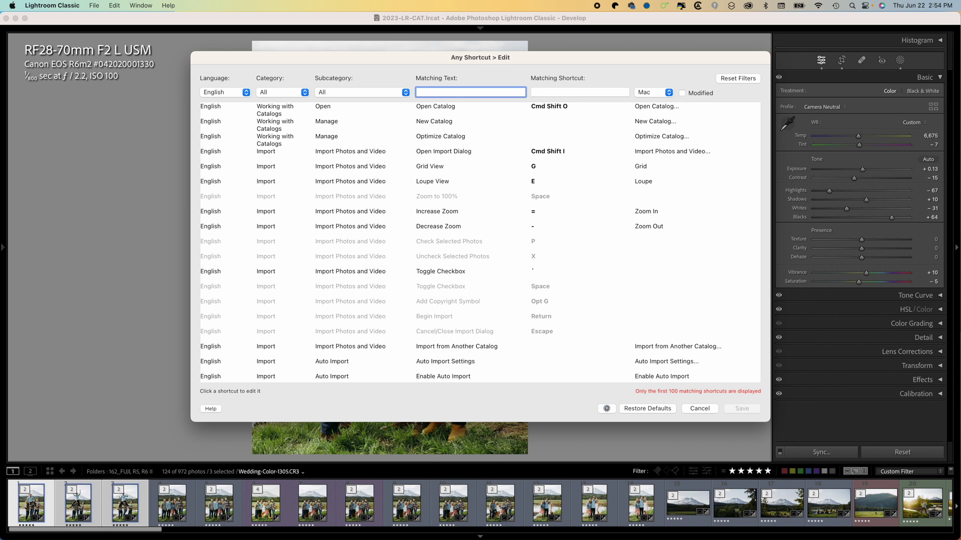
type("save")
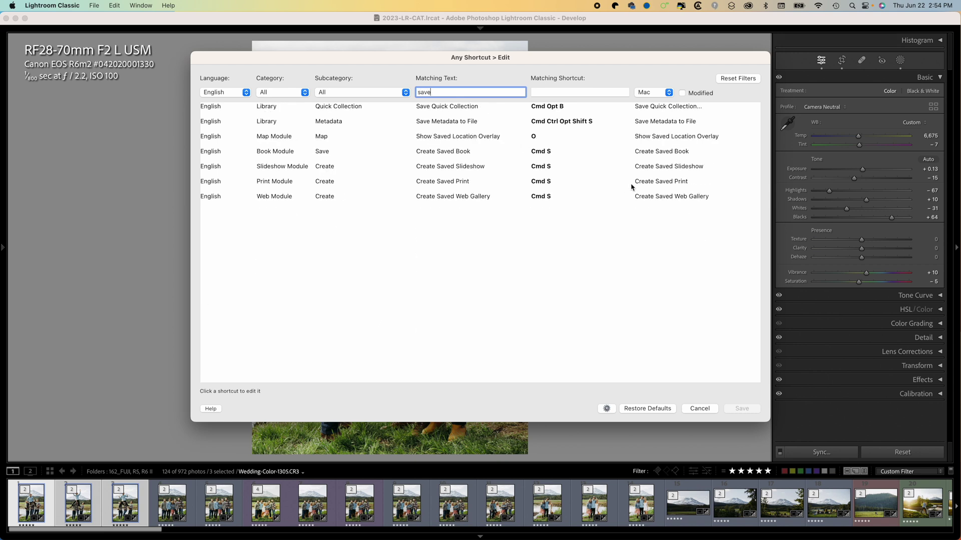
left_click(563, 121)
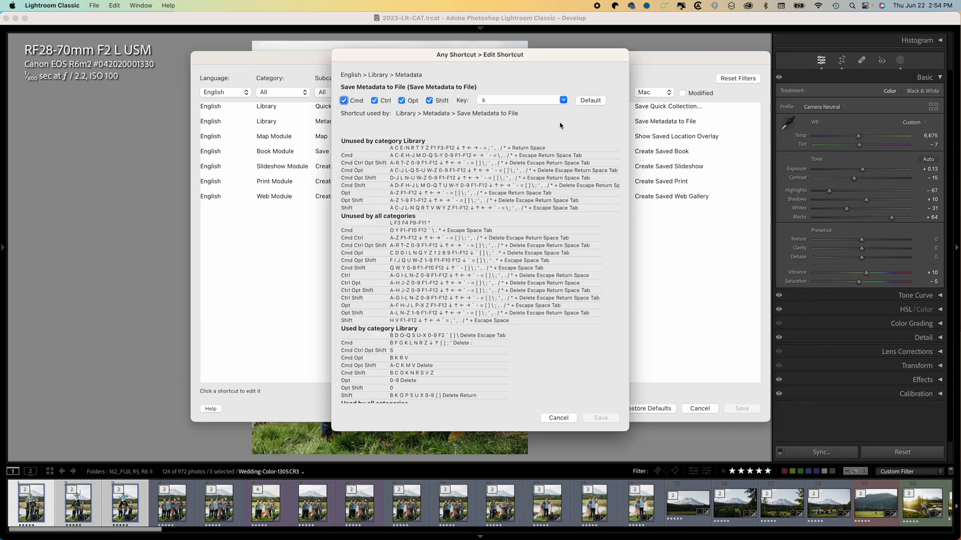
left_click(374, 100)
left_click(402, 100)
left_click(429, 100)
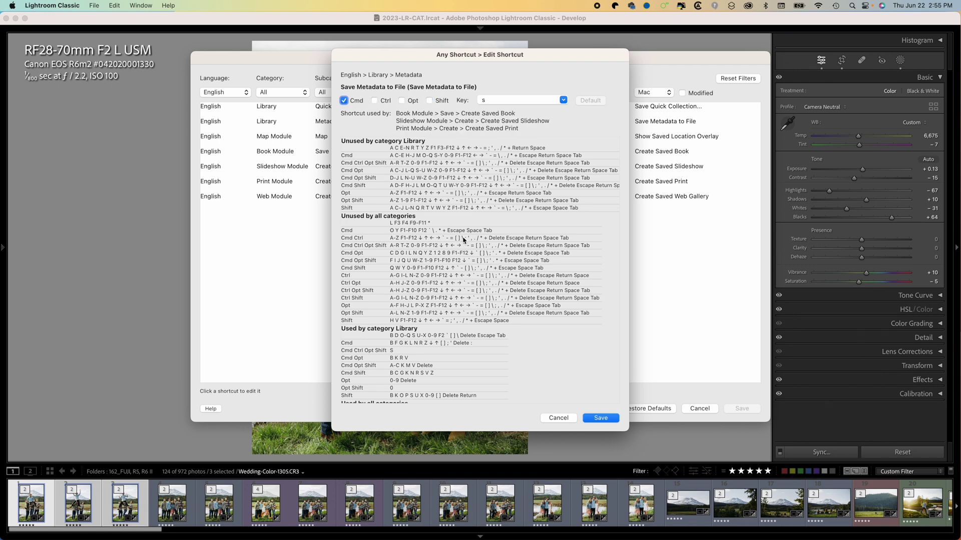
left_click(375, 102)
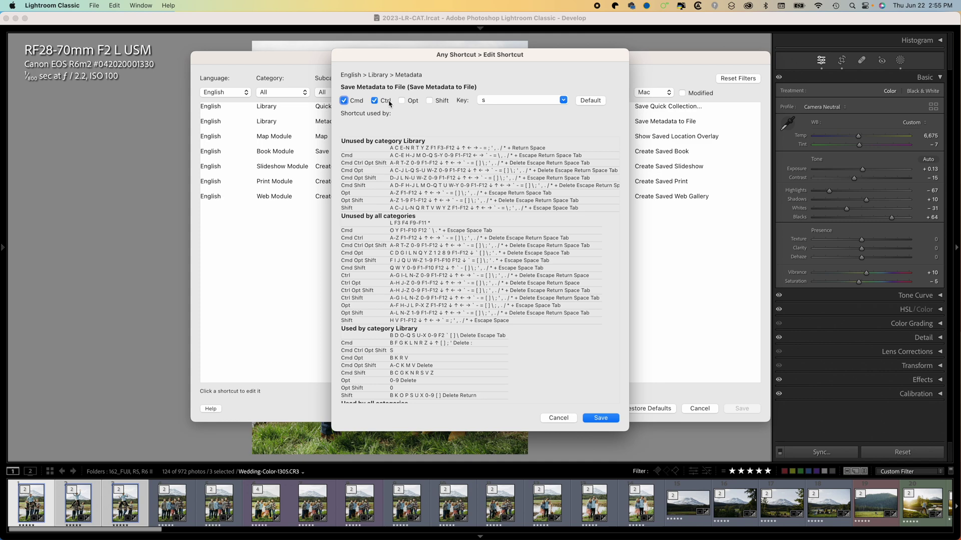
left_click(409, 102)
left_click(430, 100)
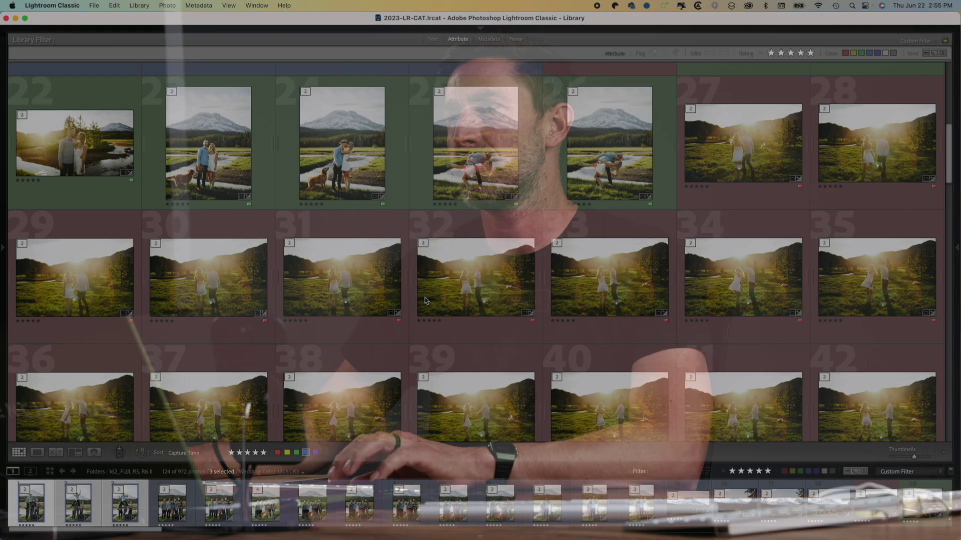
- Select photos 27 through 73 in the grid and open the first sunset photo in Develop
scroll(428, 298, "down", 10)
scroll(434, 305, "up", 10)
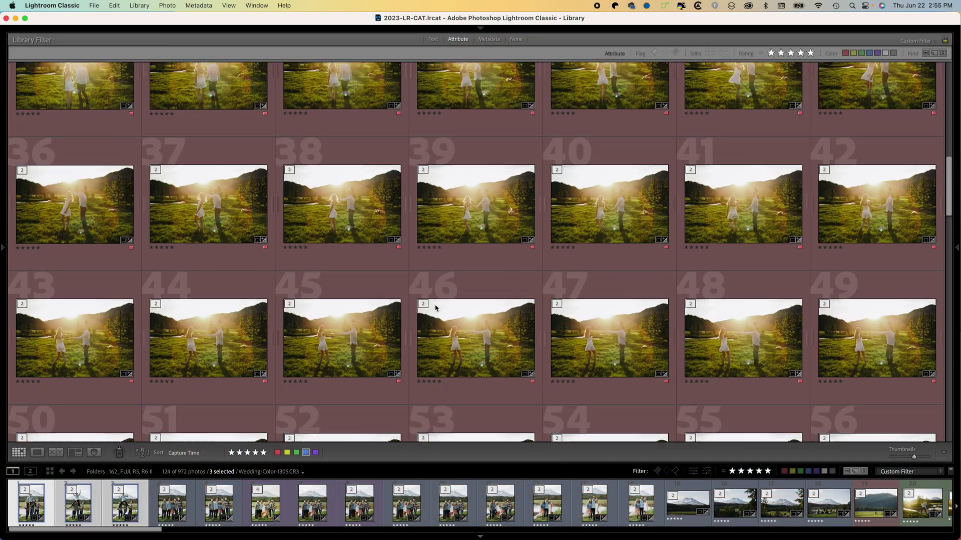
left_click(738, 95)
scroll(517, 279, "down", 20)
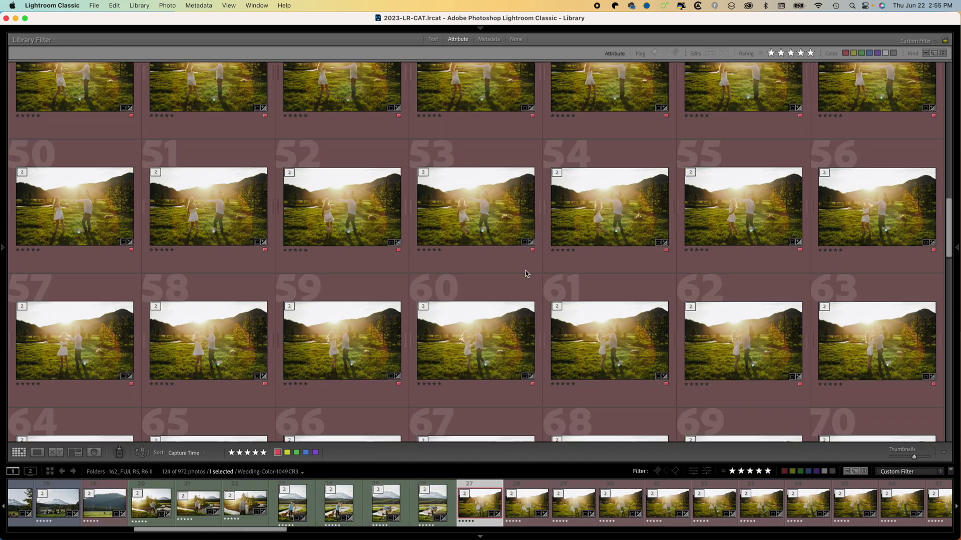
scroll(517, 279, "up", 9)
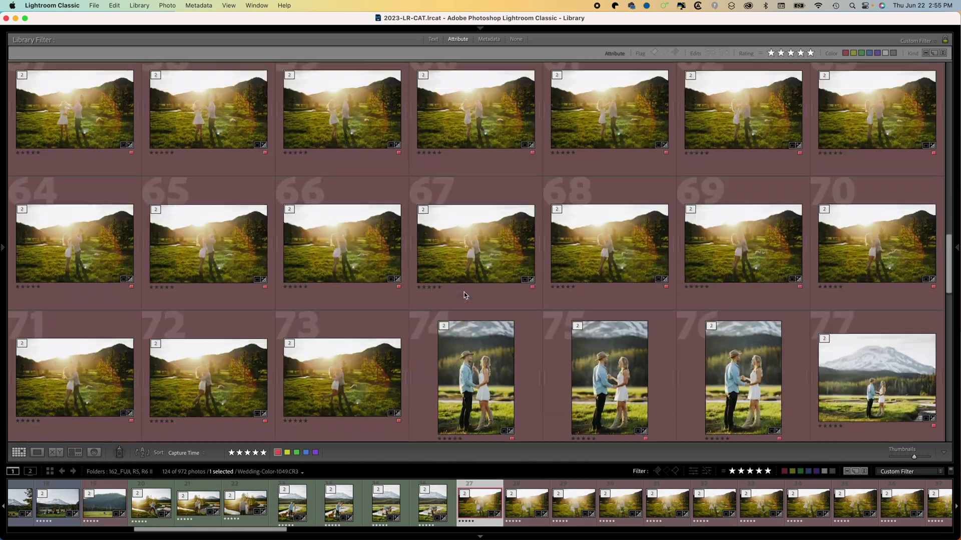
left_click(356, 362, "shift")
key("d")
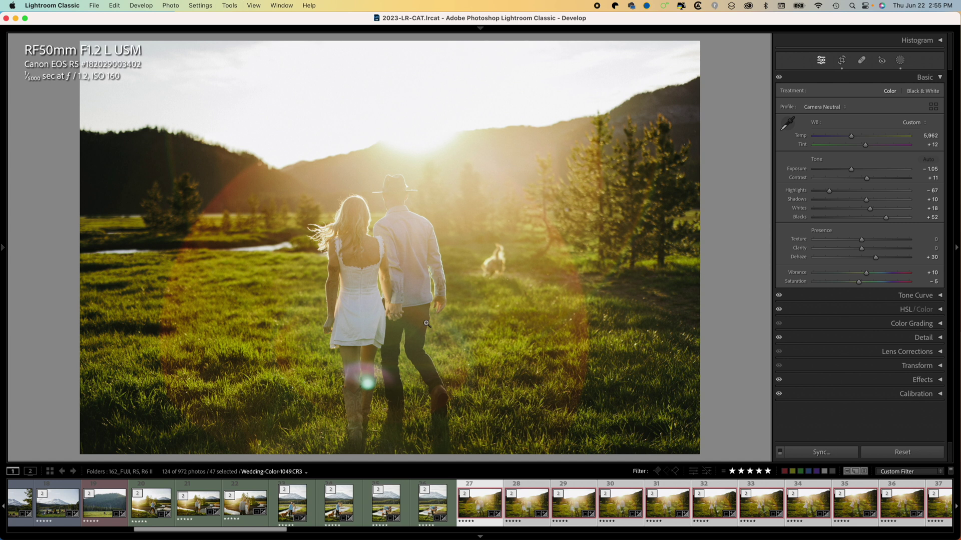
- Copy the sunset photo's develop settings, keeping all checked settings and both masks
key("super+shift+c")
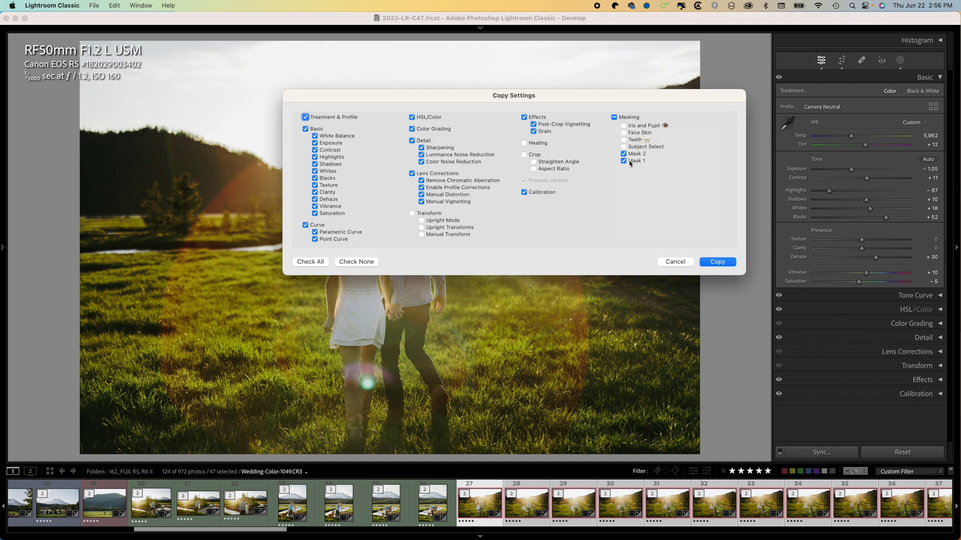
left_click(717, 262)
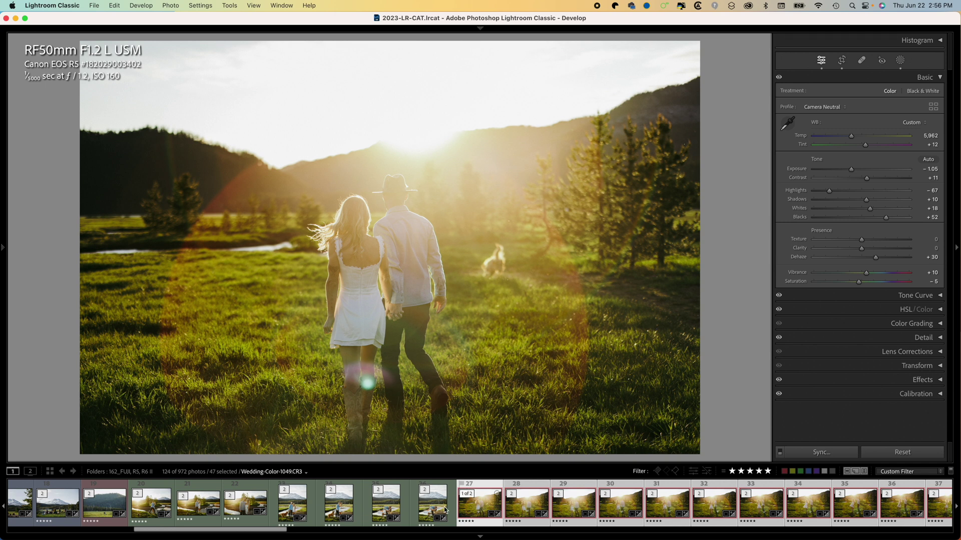
- Select filmstrip photos 26 back to 23, view the couple-and-dog portrait at fit size, then go to Develop
left_click(431, 518)
left_click(292, 506, "shift")
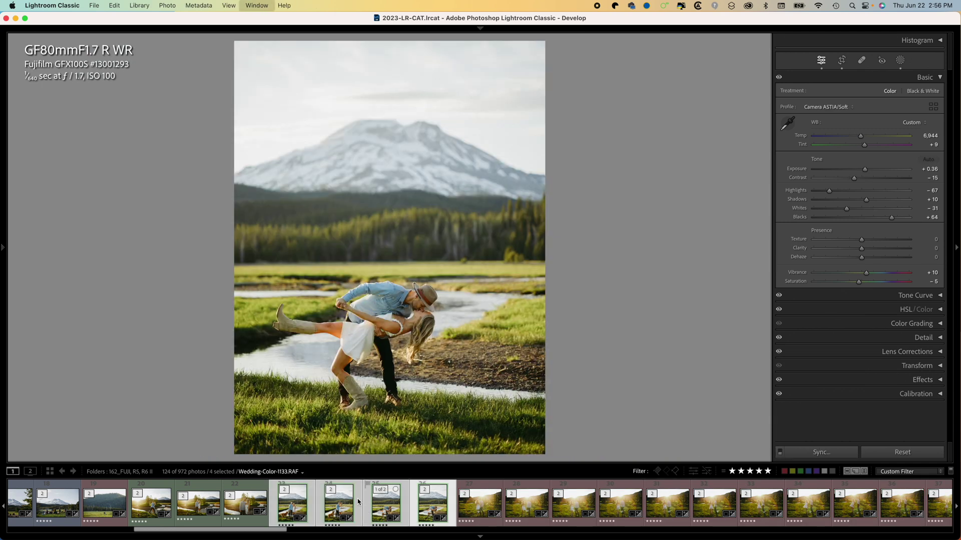
key("g")
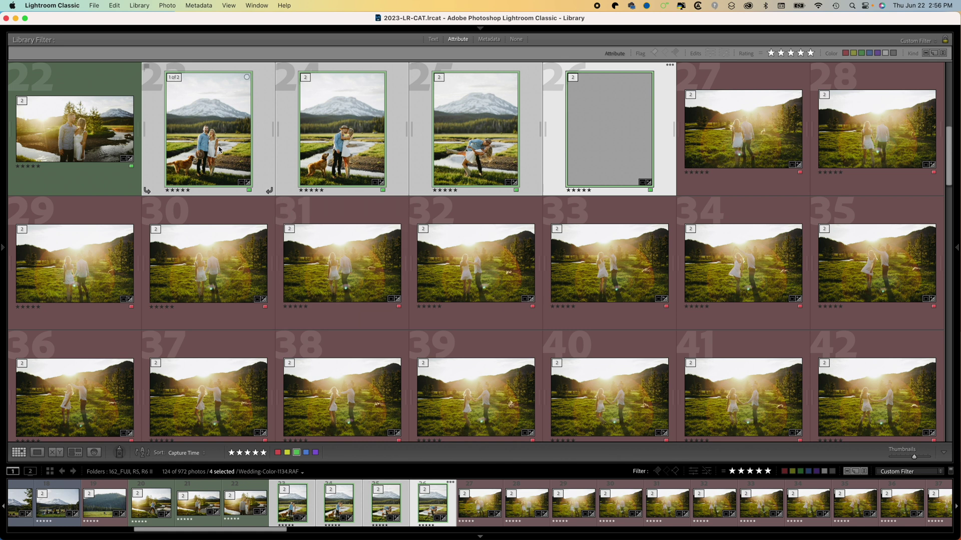
key("e")
left_click(382, 215)
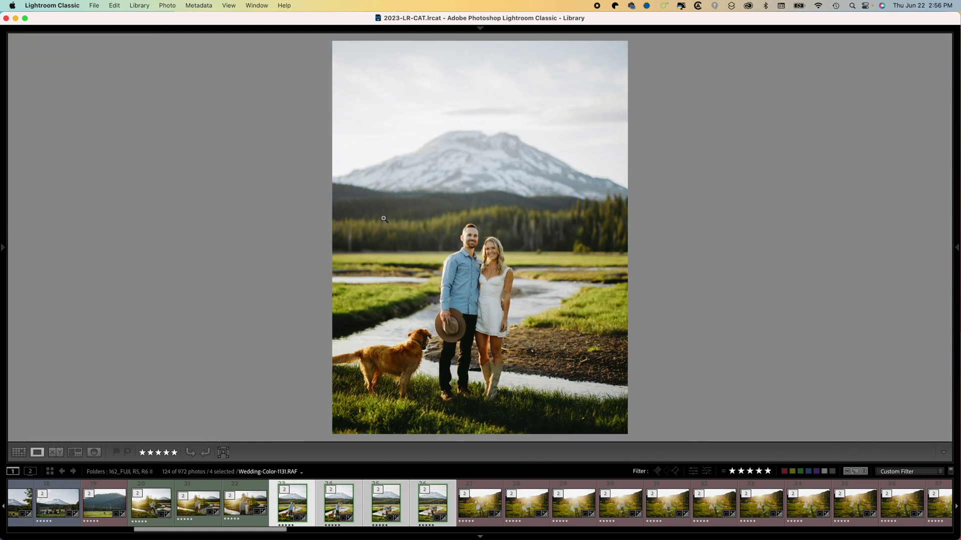
key("d")
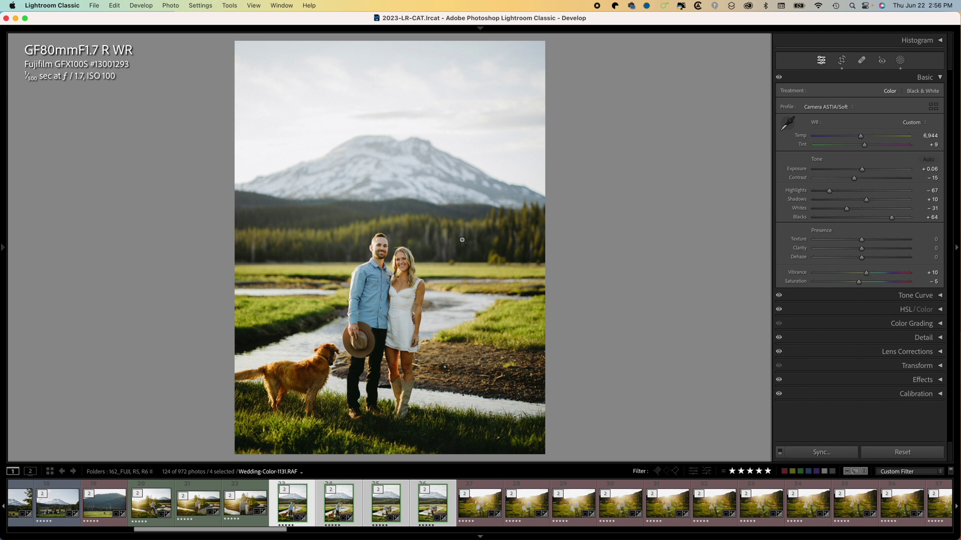